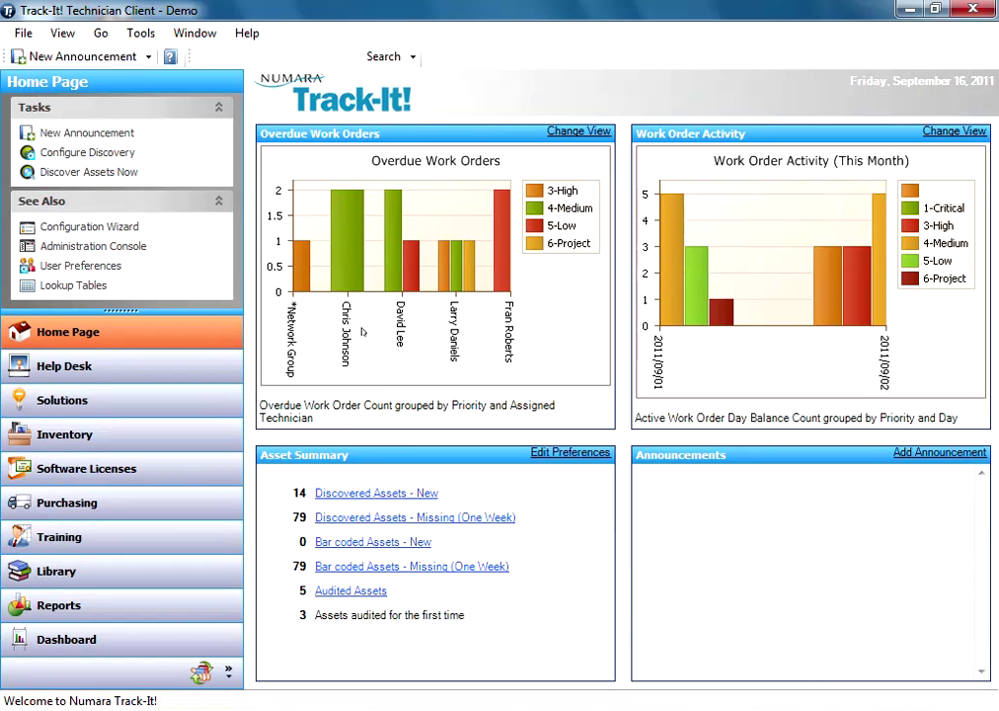
Open work order 1030, 'Not receiving email.', from the Help Desk work order list
left_click(105, 378)
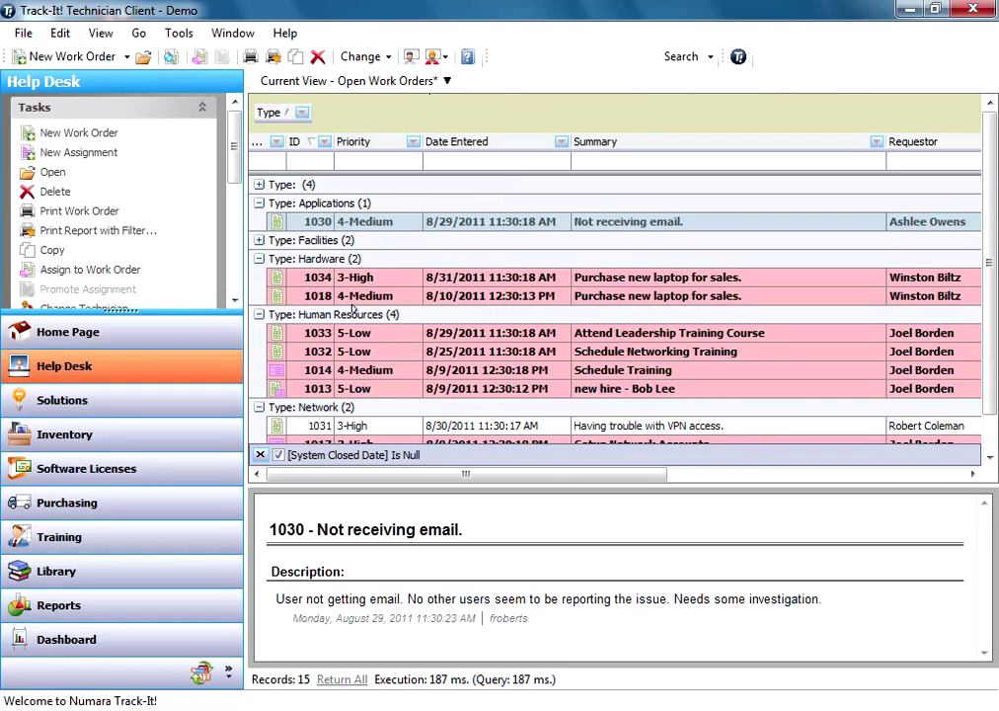
left_click(383, 222)
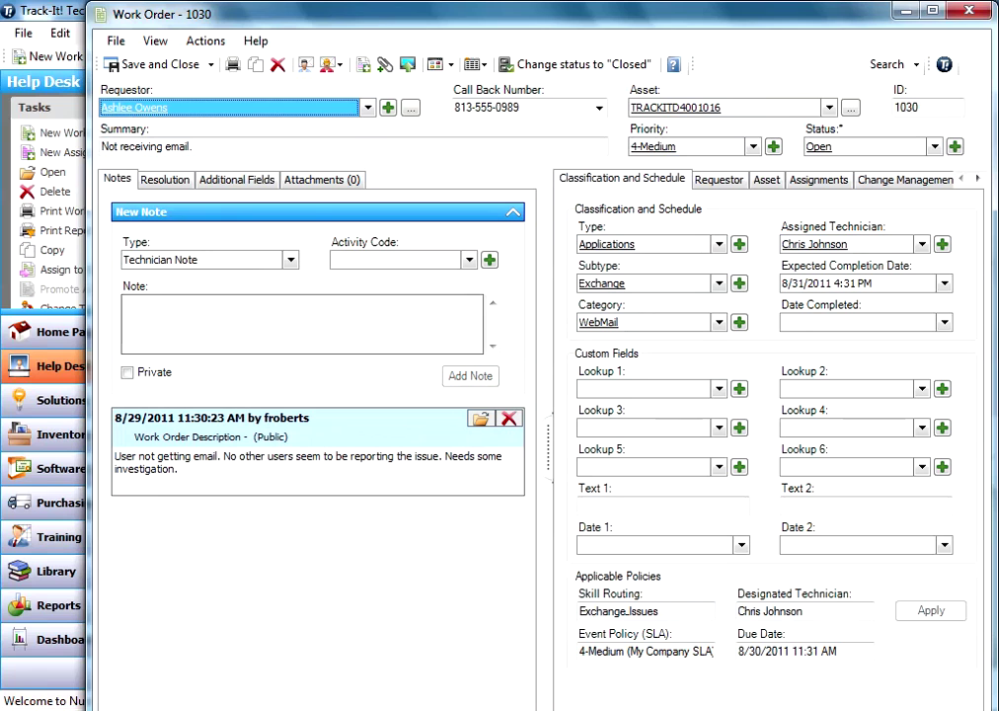
Reassign work order 1030 to a different technician and save it without closing
left_click(582, 610)
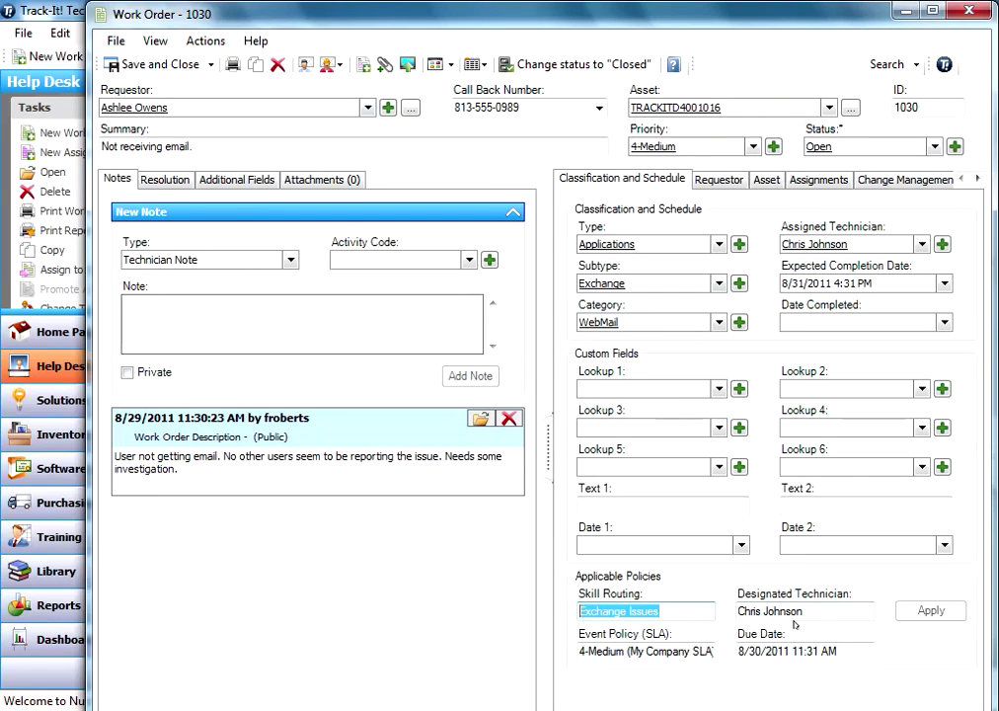
left_click(919, 245)
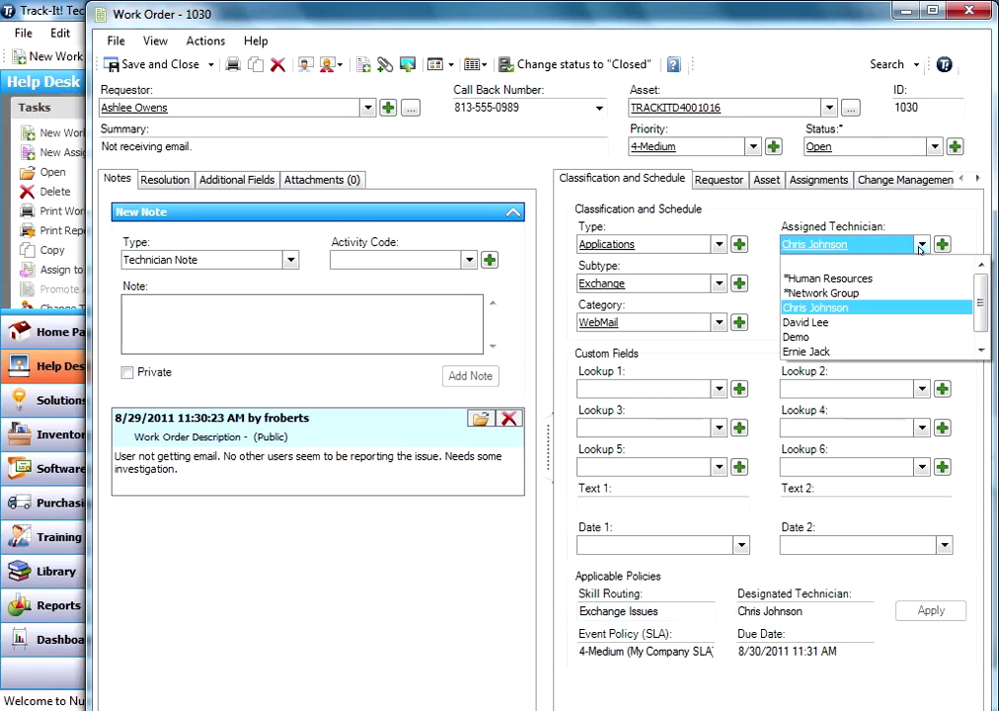
left_click(869, 321)
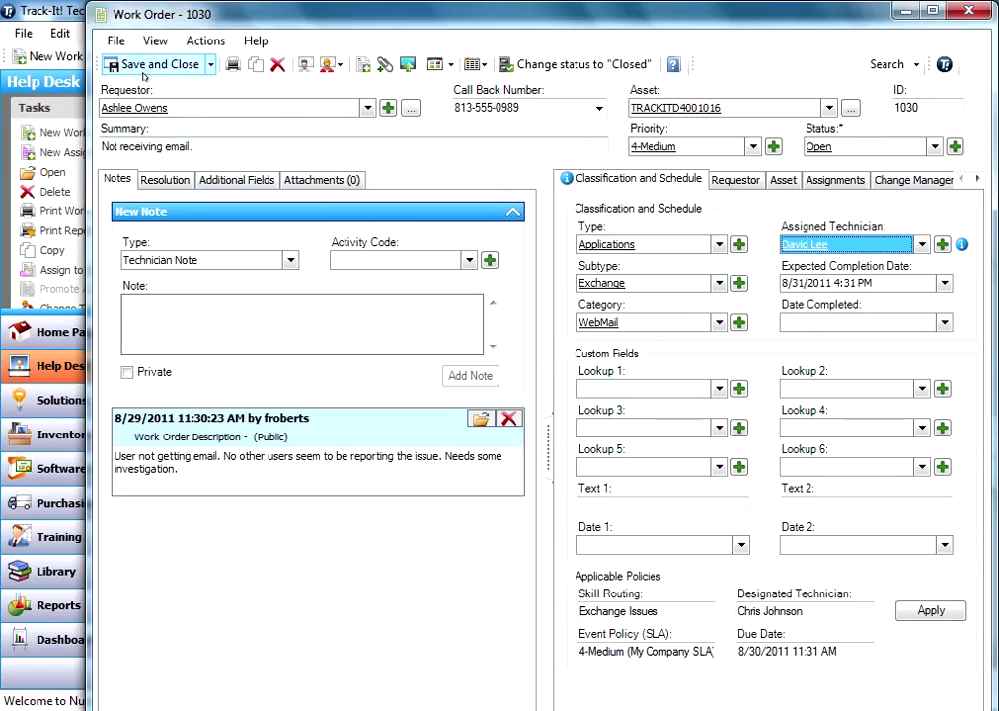
left_click(211, 65)
left_click(176, 85)
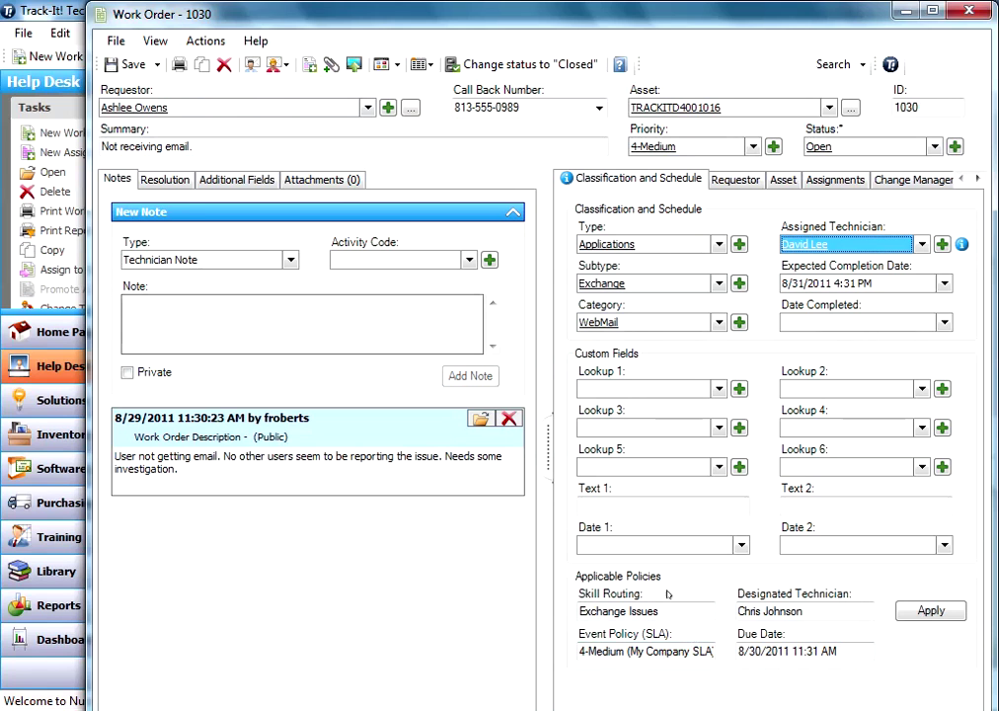
Apply the Exchange Issues policy to restore its designated technician on the work order
mouse_move(565, 181)
left_click(536, 143)
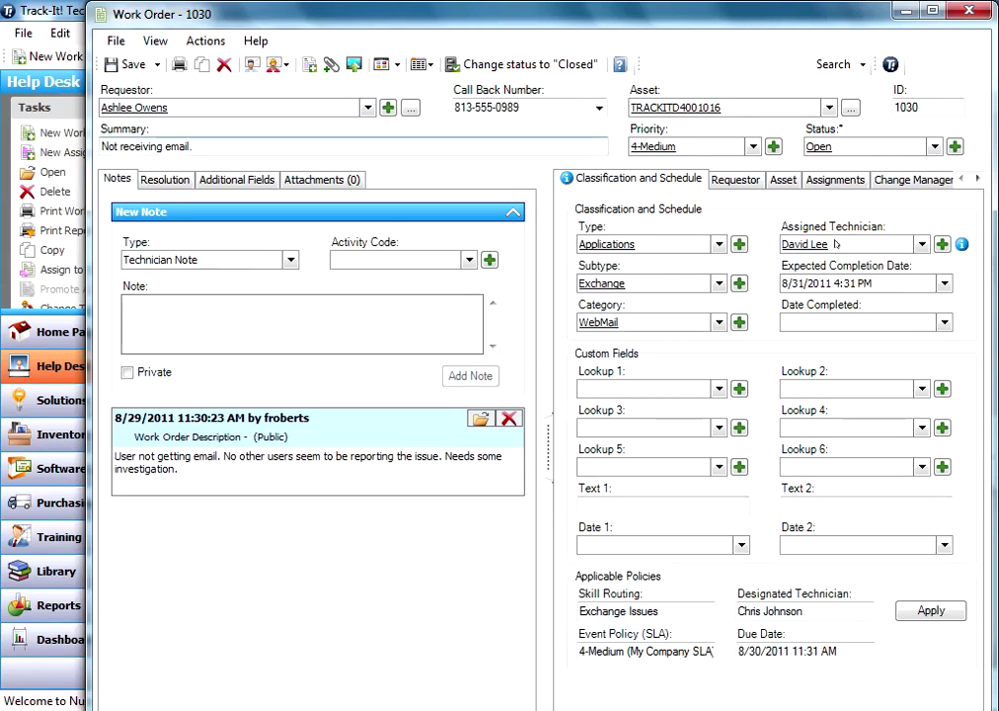
mouse_move(963, 247)
left_click(938, 611)
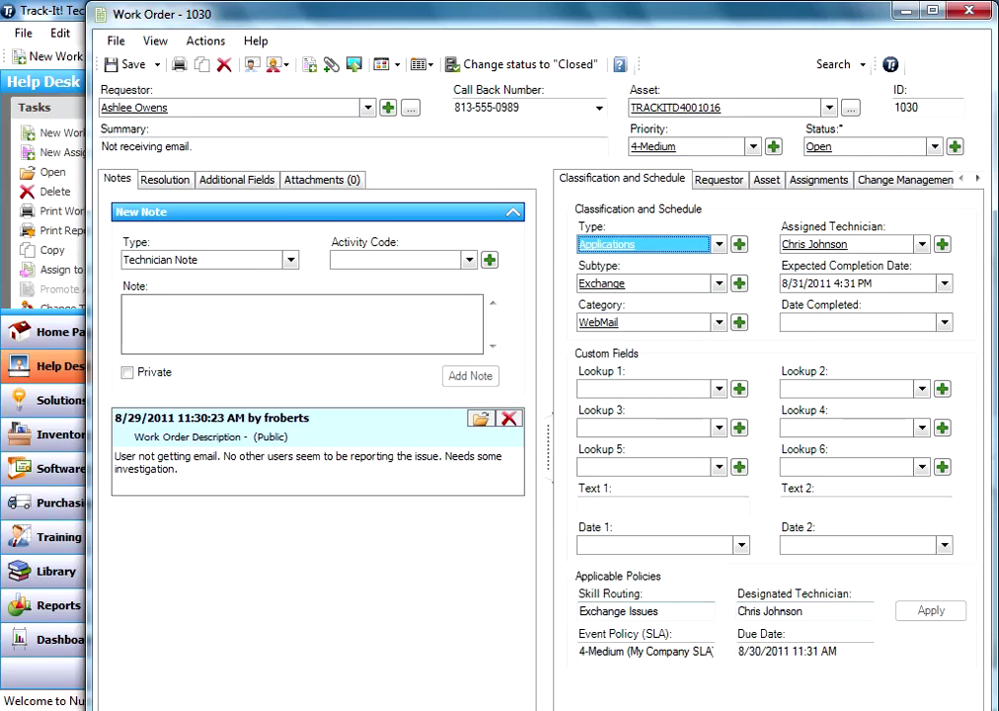
Save and close work order 1030, then open the Administration Console from Tools
left_click(156, 65)
left_click(158, 108)
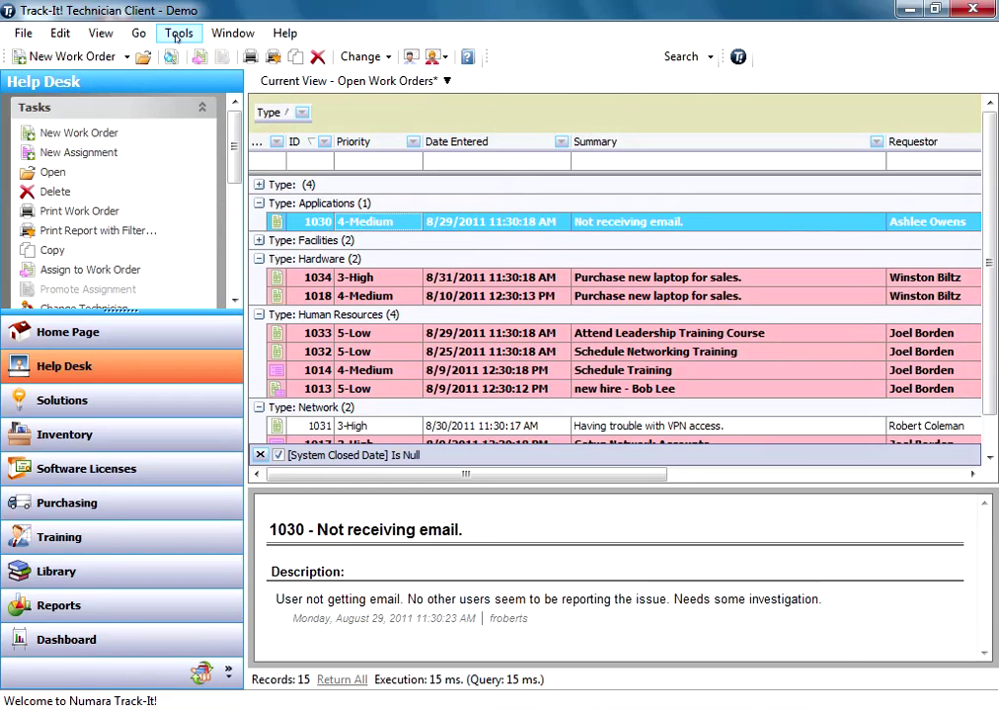
left_click(178, 35)
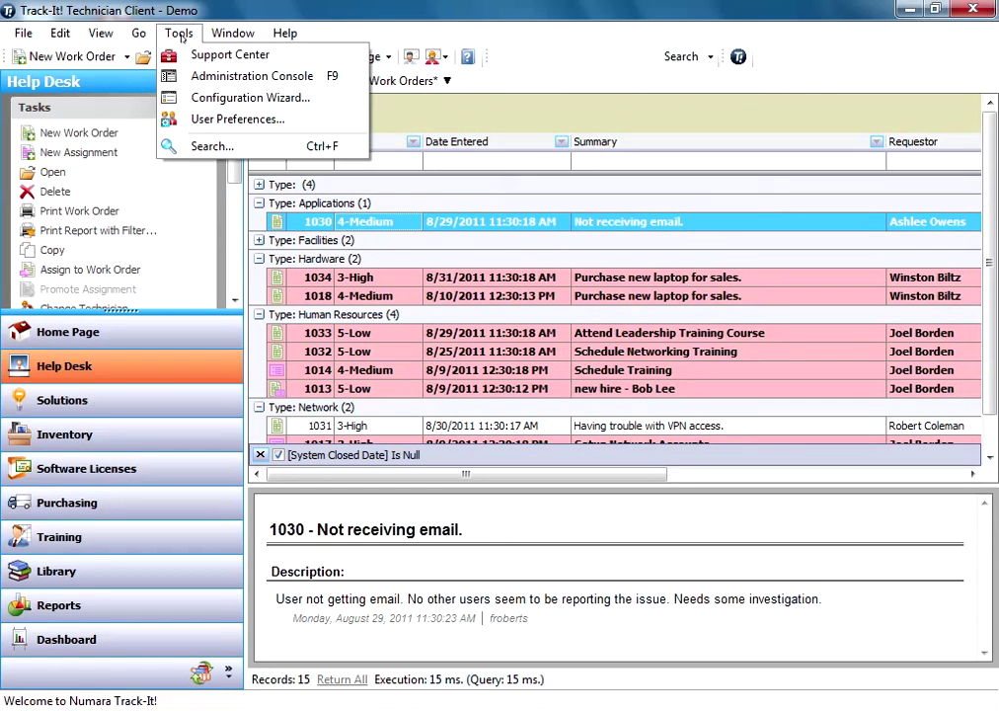
left_click(212, 76)
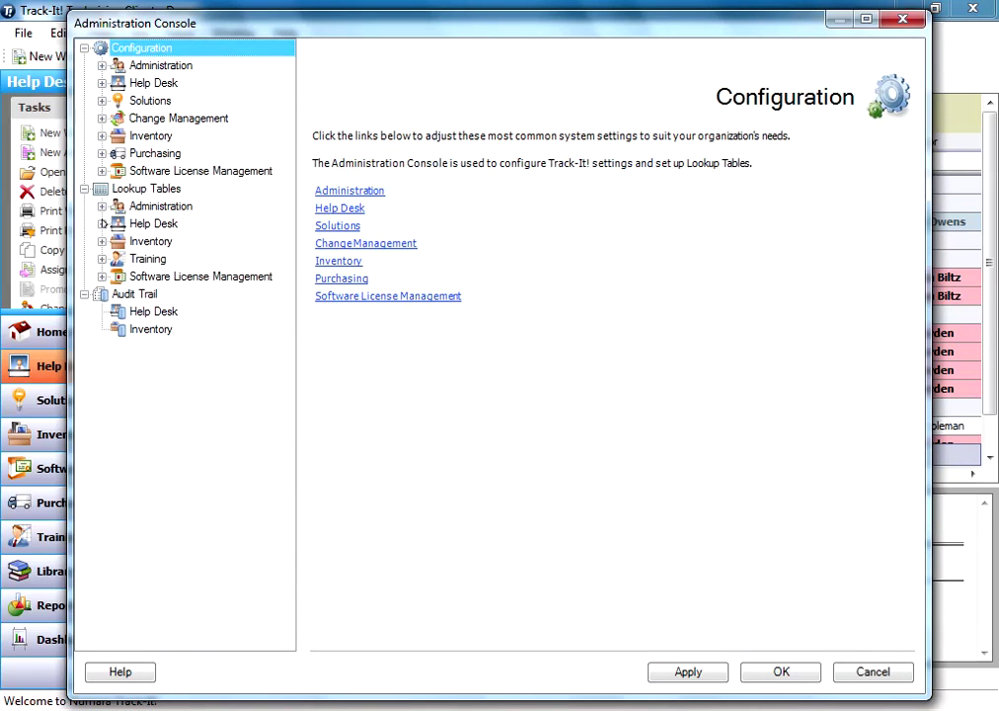
Show the Help Desk Skill Routing Policies table and select the Network Issues policy
left_click(103, 223)
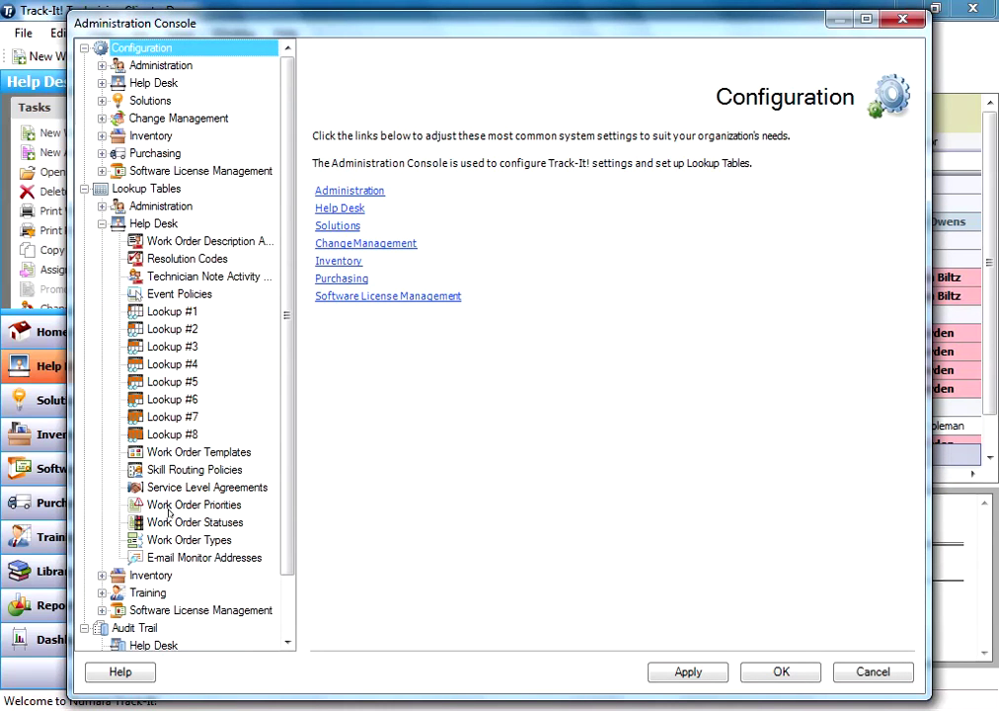
left_click(178, 470)
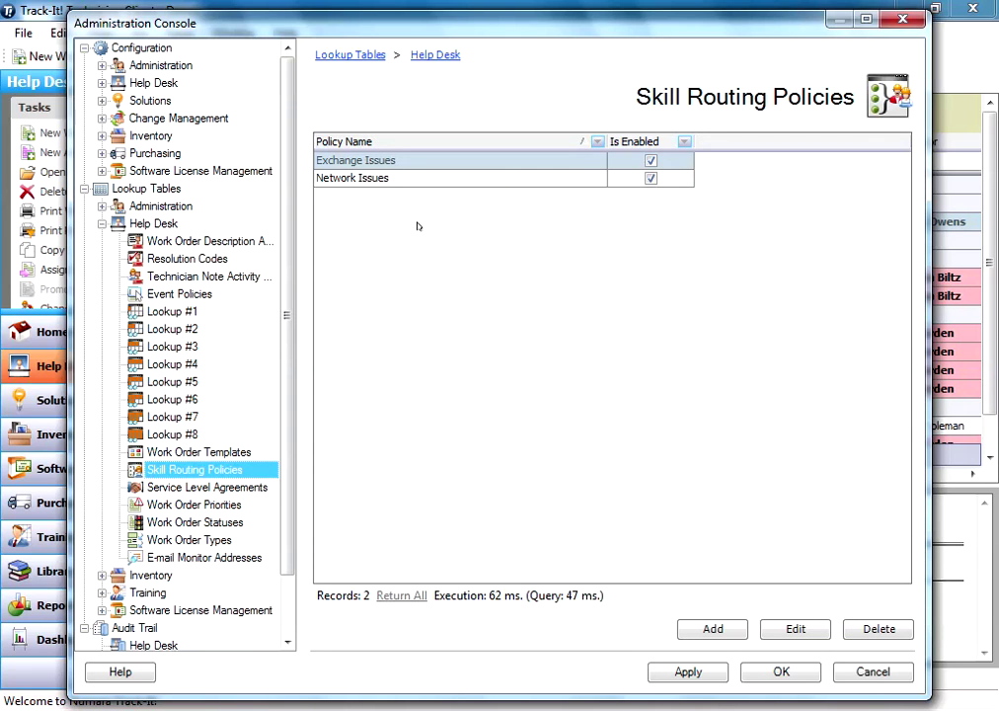
left_click(402, 177)
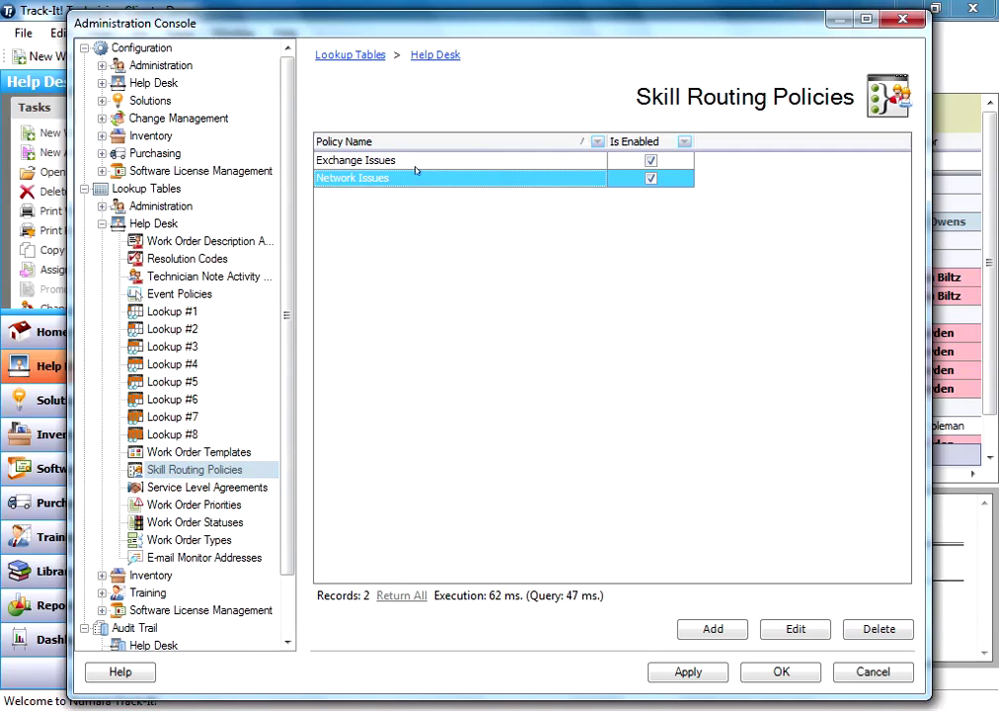
double_click(417, 163)
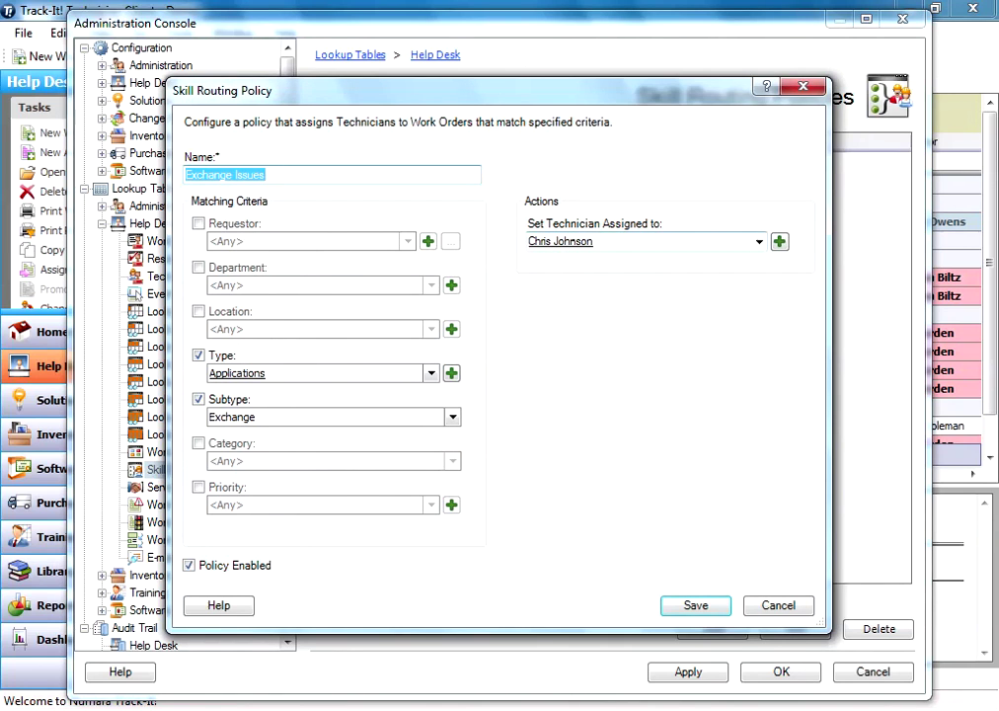
left_click(776, 605)
double_click(408, 177)
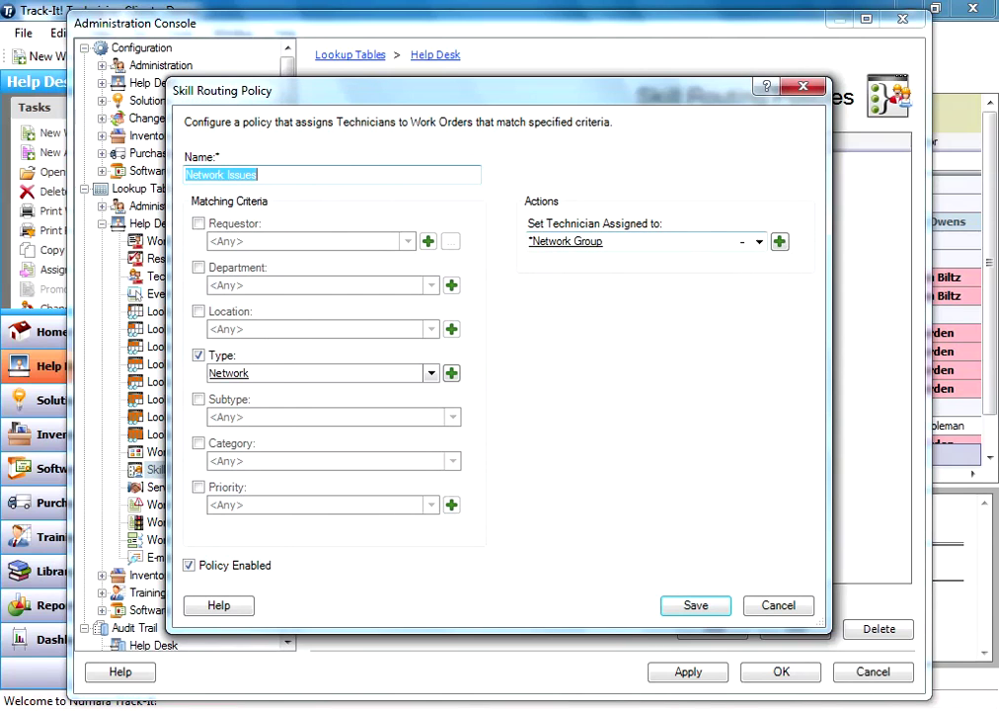
left_click(758, 242)
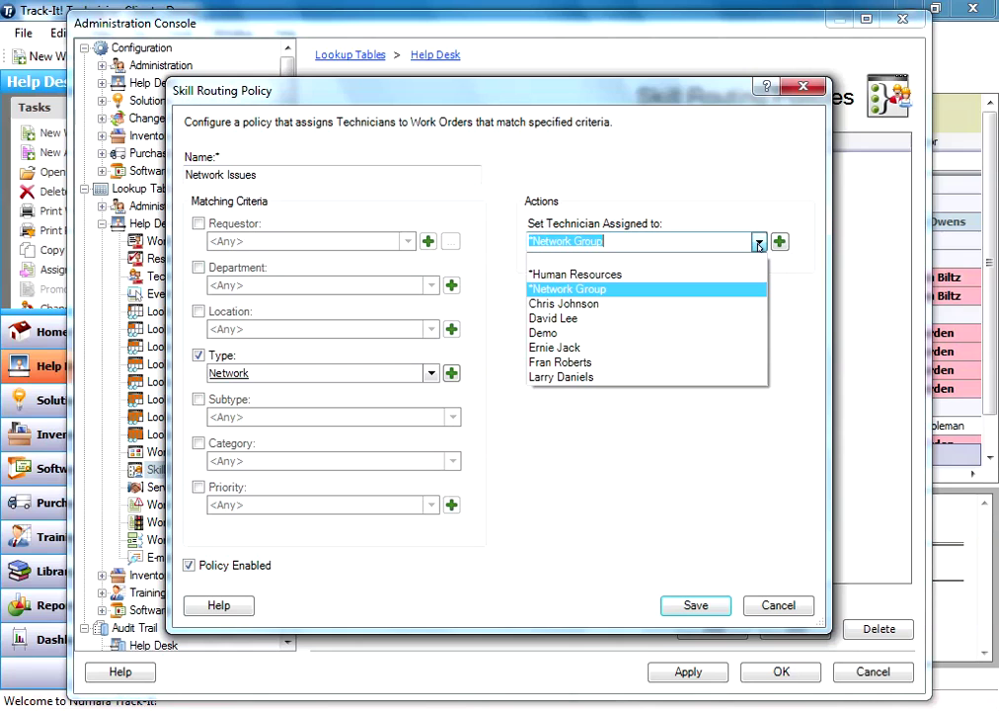
left_click(757, 242)
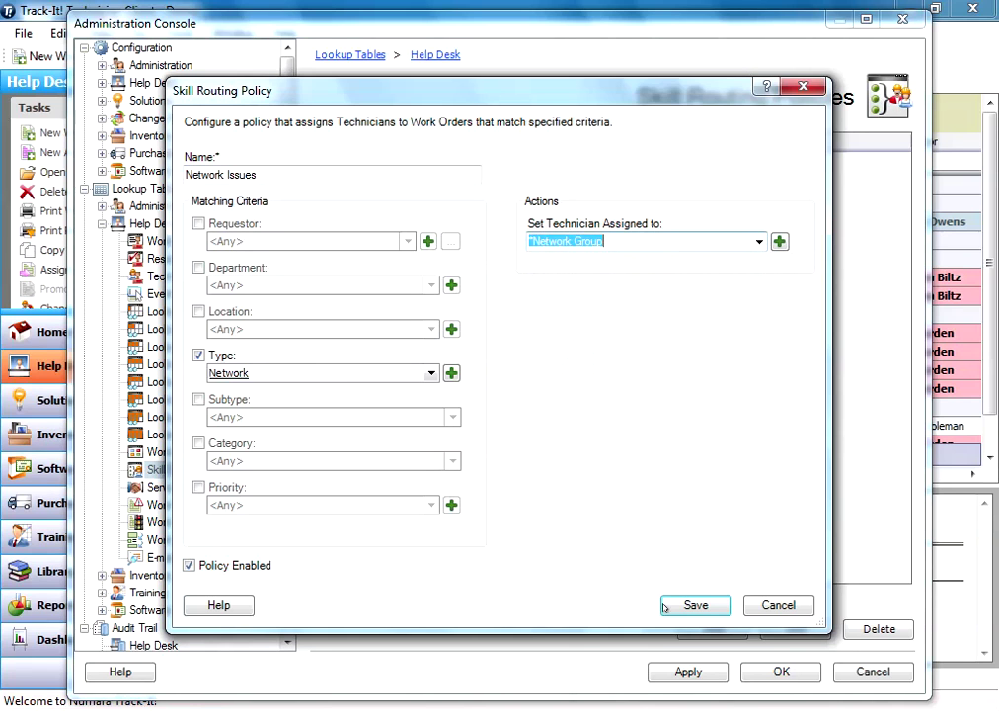
left_click(759, 606)
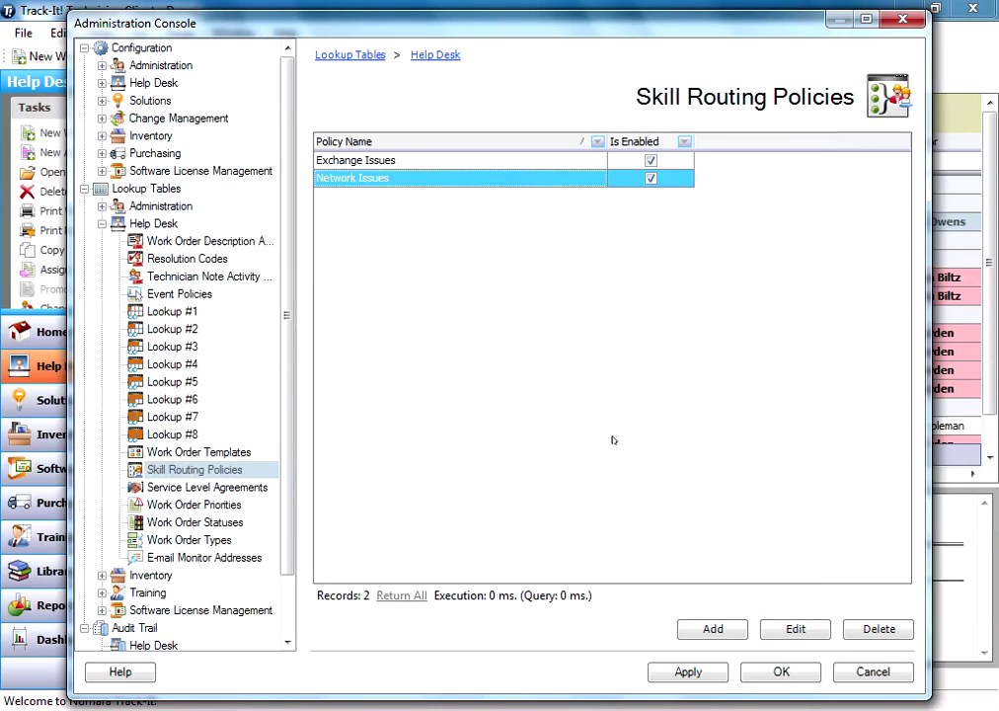
Add a new policy named 'CEO Policy' matching the CEO as requestor
left_click(699, 622)
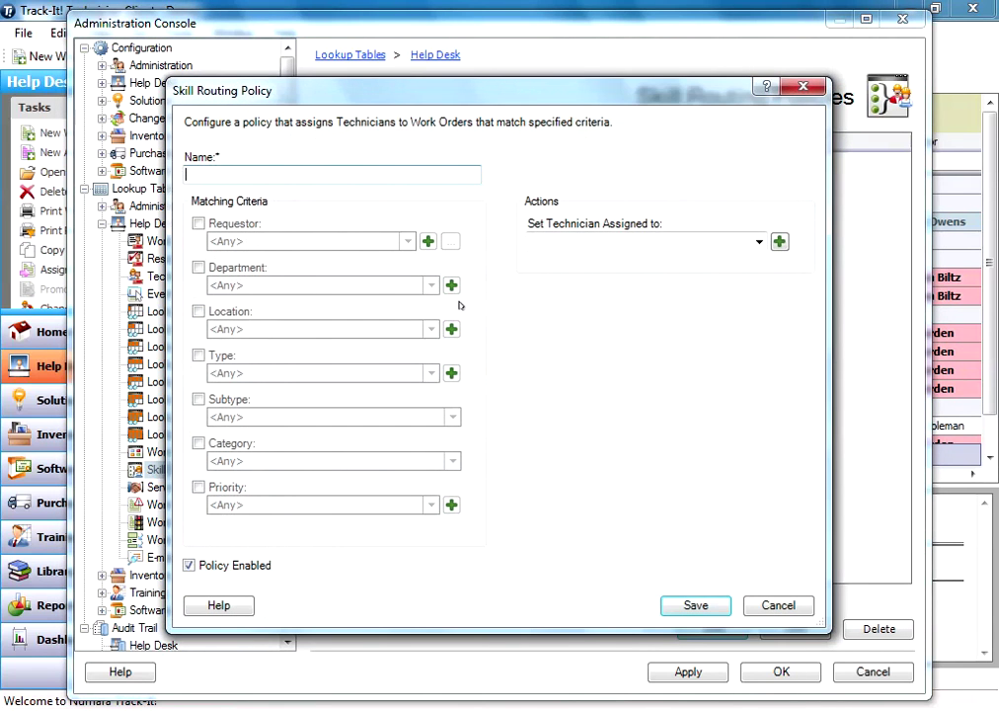
type("CEO Policy")
left_click(200, 224)
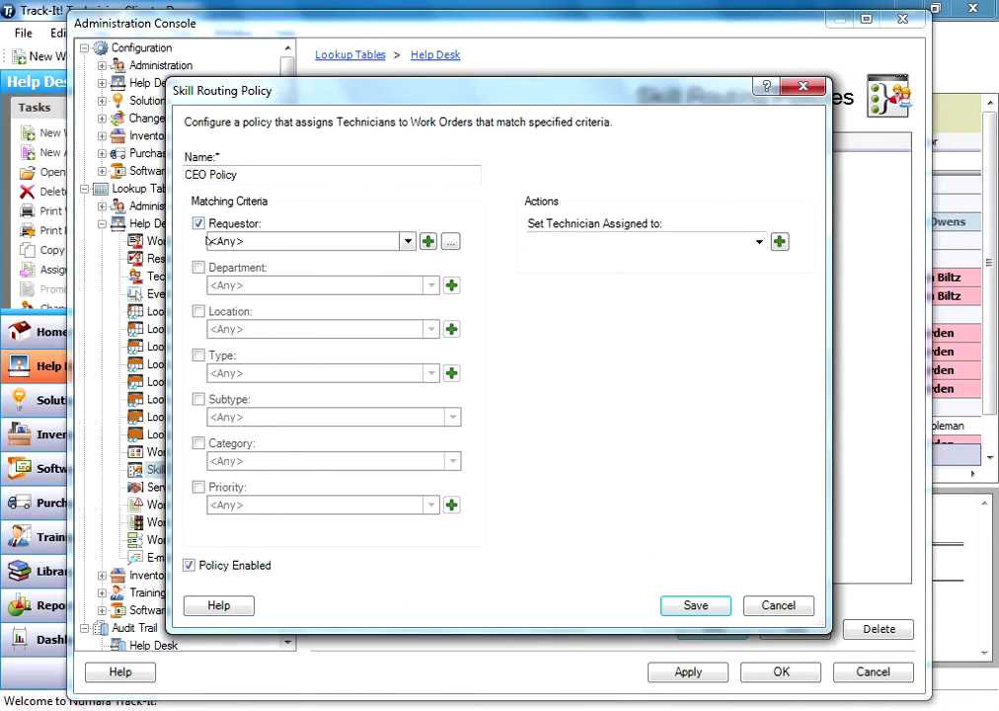
left_click(406, 241)
scroll(537, 388, "down", 12)
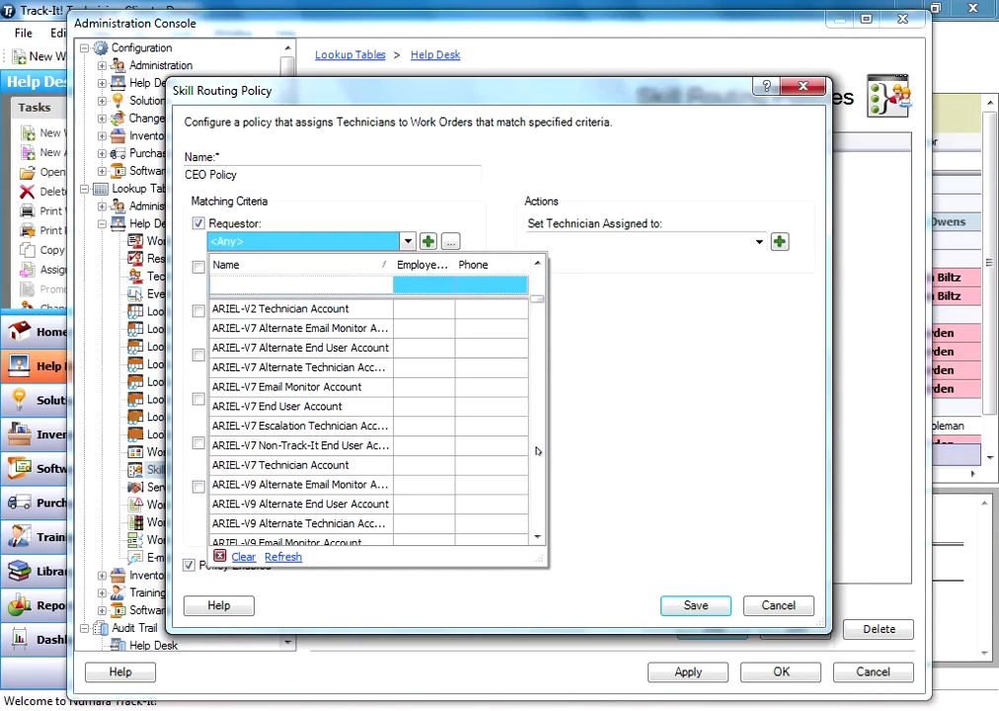
scroll(538, 462, "down", 15)
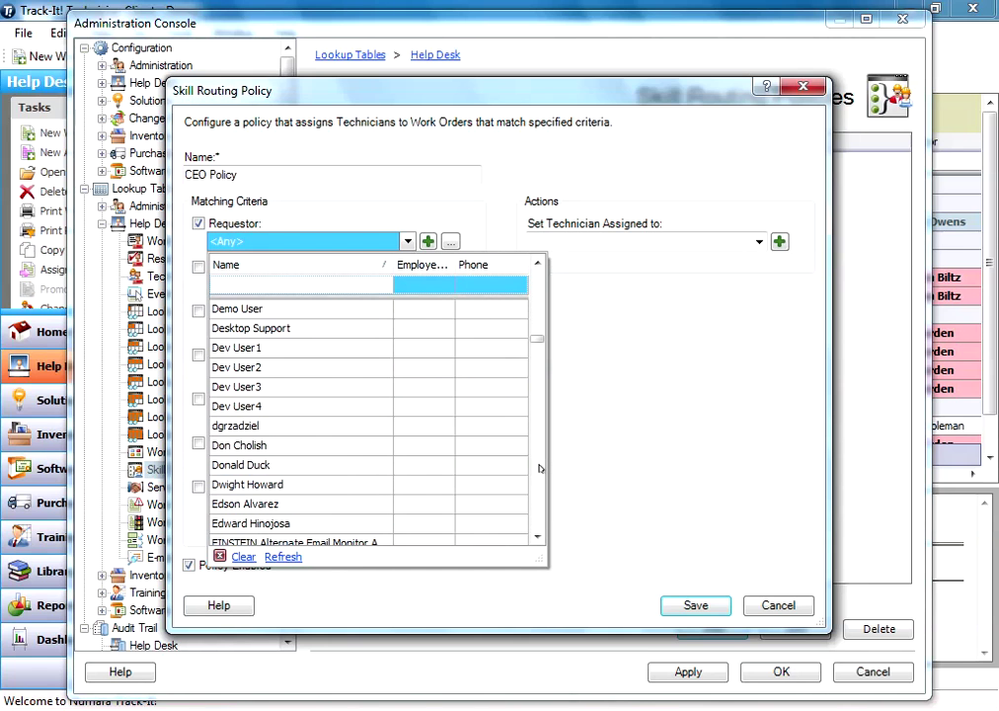
scroll(540, 467, "down", 4)
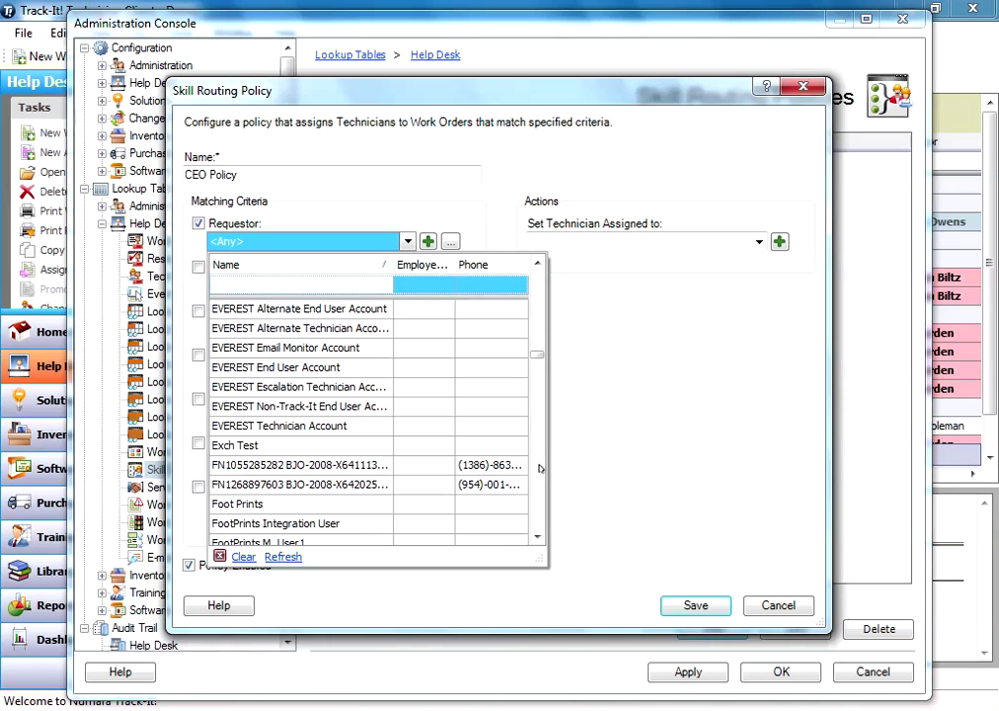
scroll(540, 468, "down", 4)
scroll(540, 468, "down", 4)
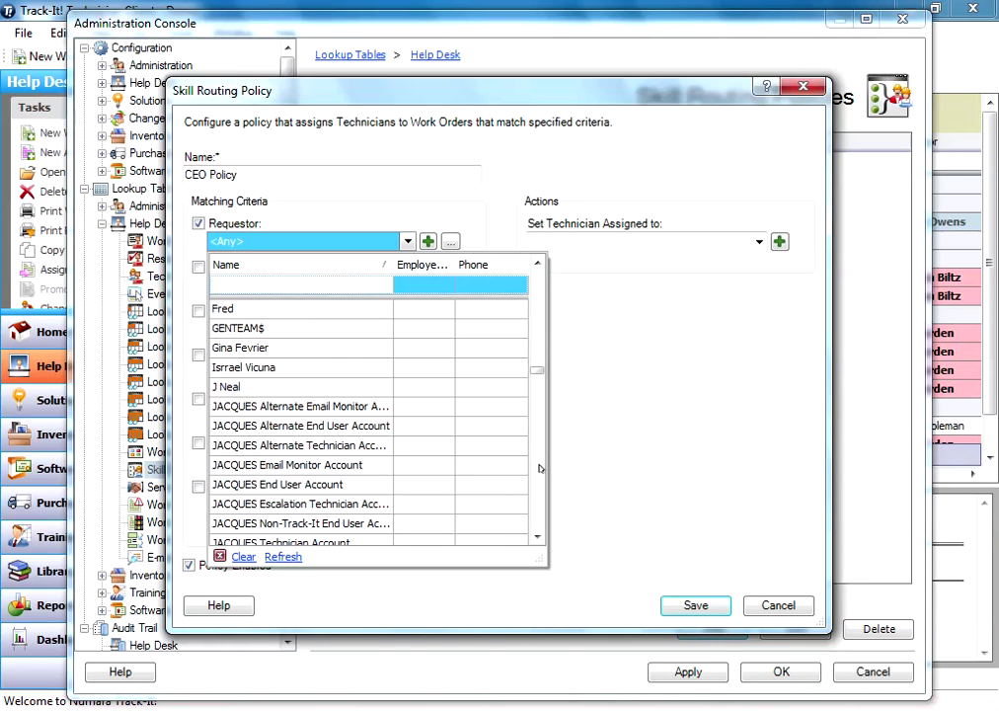
left_click(296, 349)
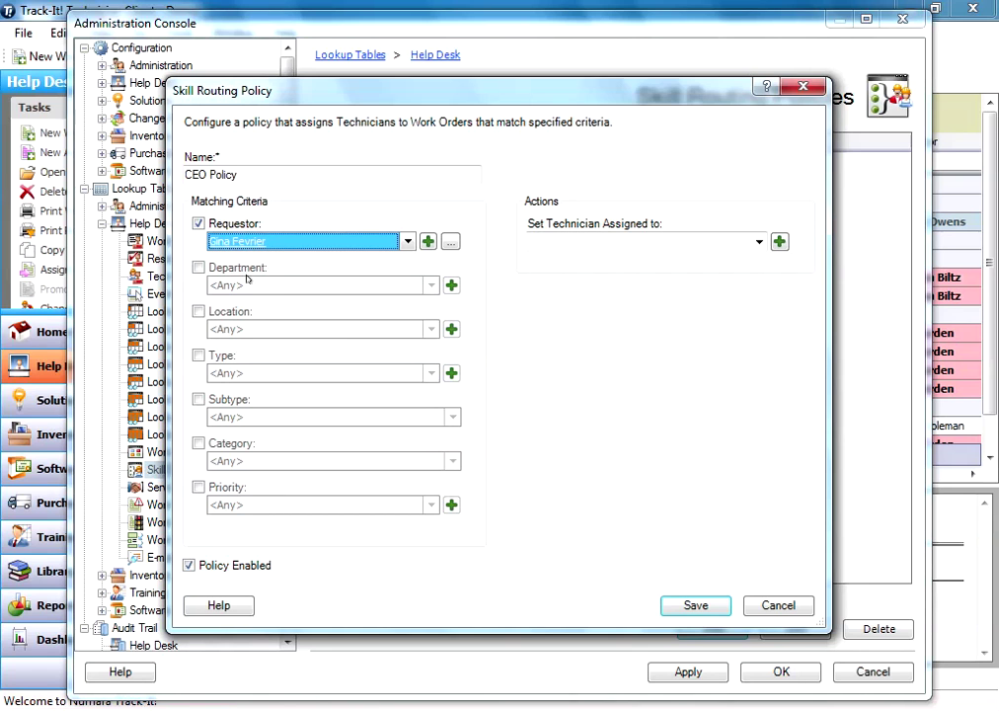
Set the technician assigned by CEO Policy and save the policy
left_click(756, 243)
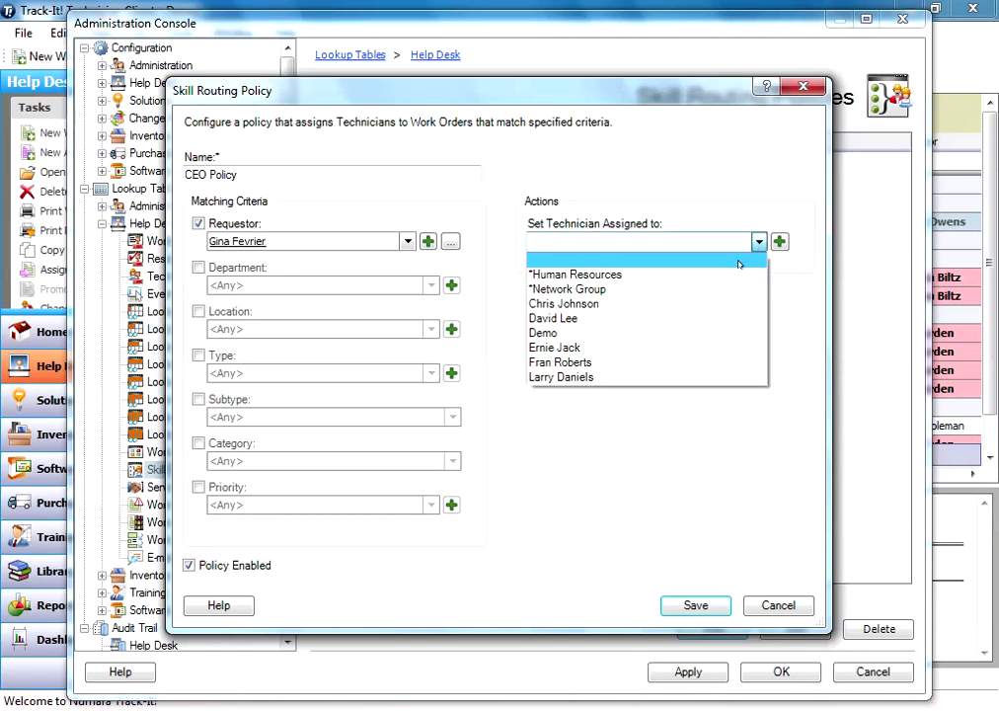
left_click(695, 362)
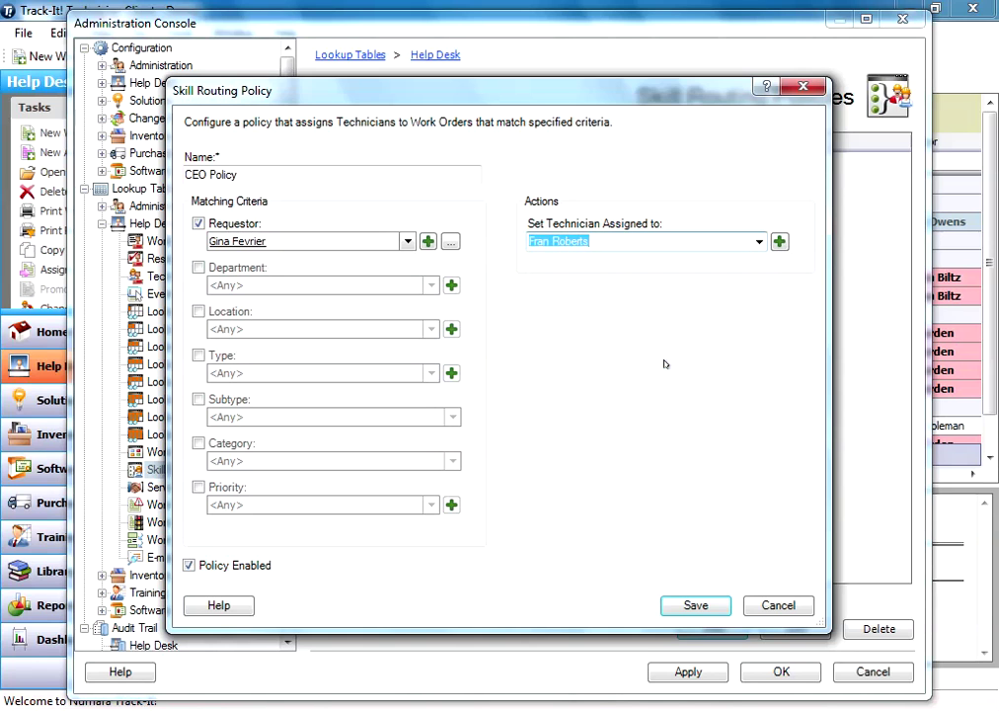
left_click(335, 172)
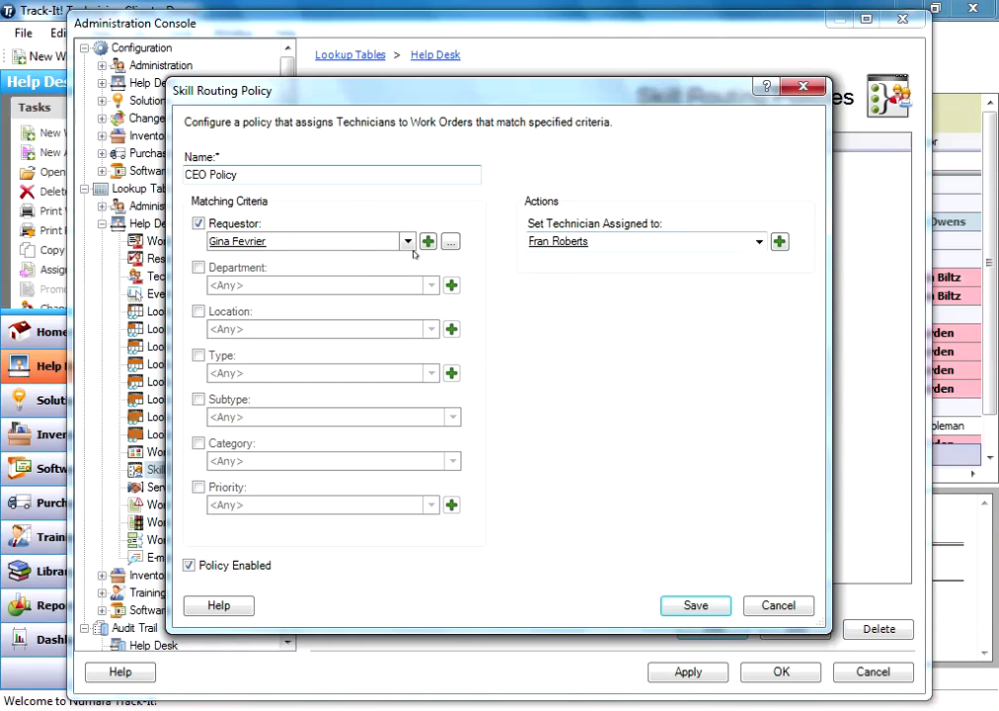
left_click(696, 605)
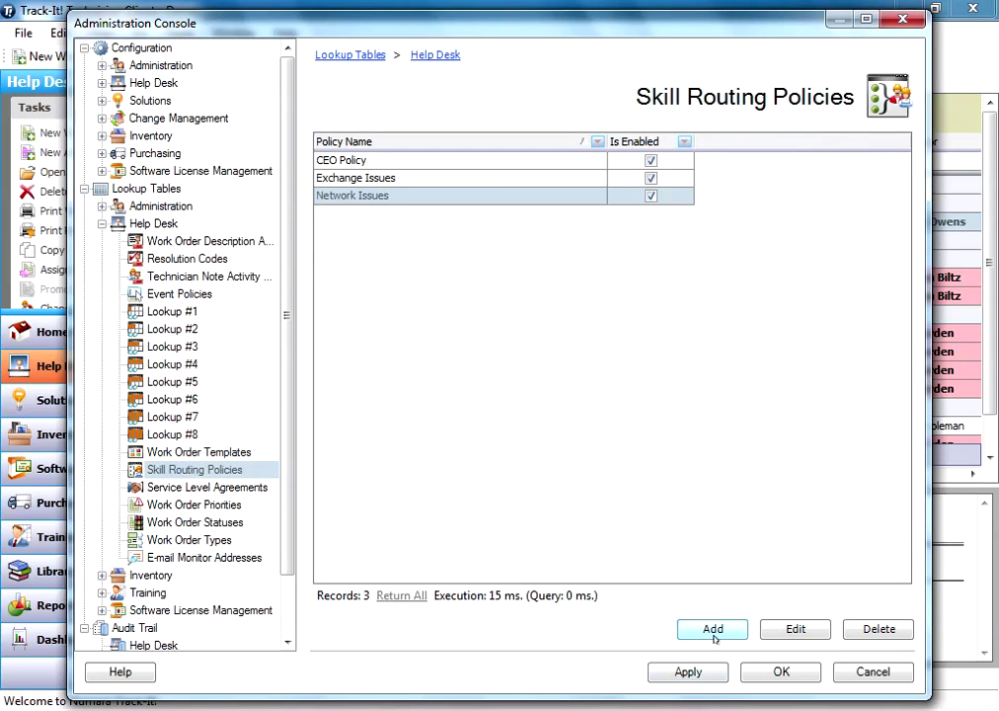
Add and save a 'High Priority' policy routing 1-Critical priority work orders to a chosen technician
left_click(710, 628)
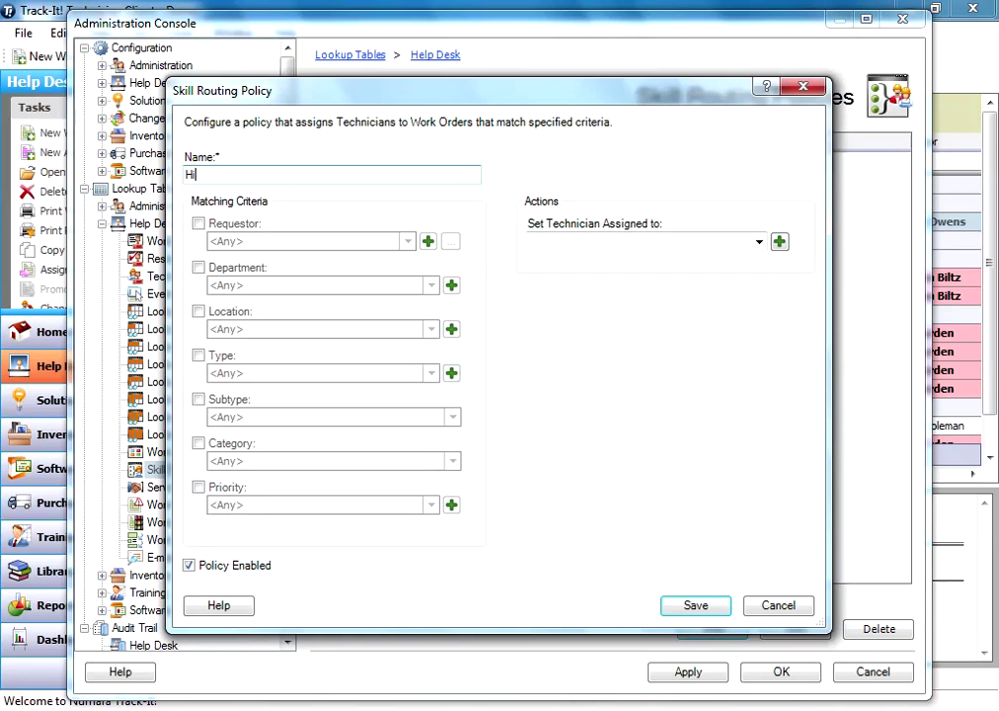
type("High Priority")
left_click(198, 486)
left_click(428, 504)
left_click(329, 539)
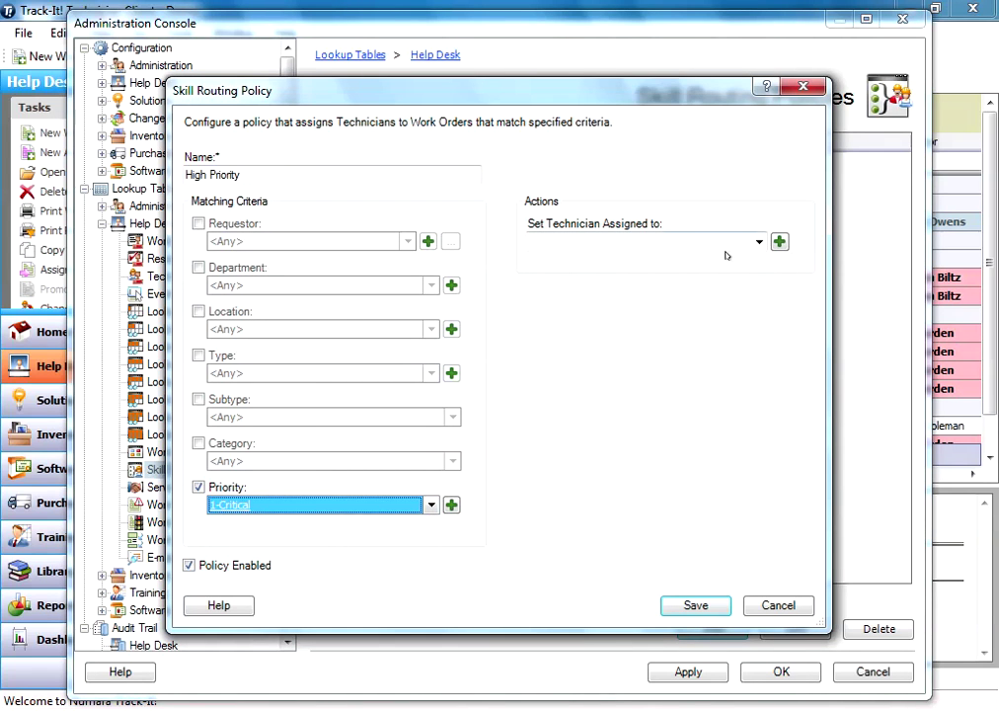
left_click(758, 241)
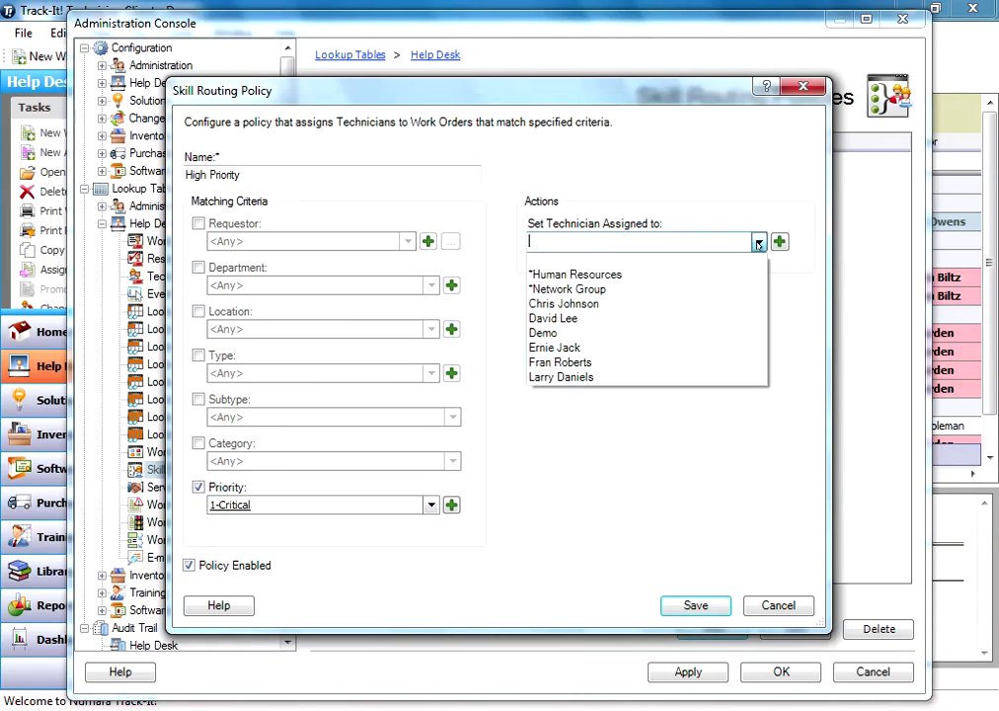
left_click(620, 318)
left_click(620, 240)
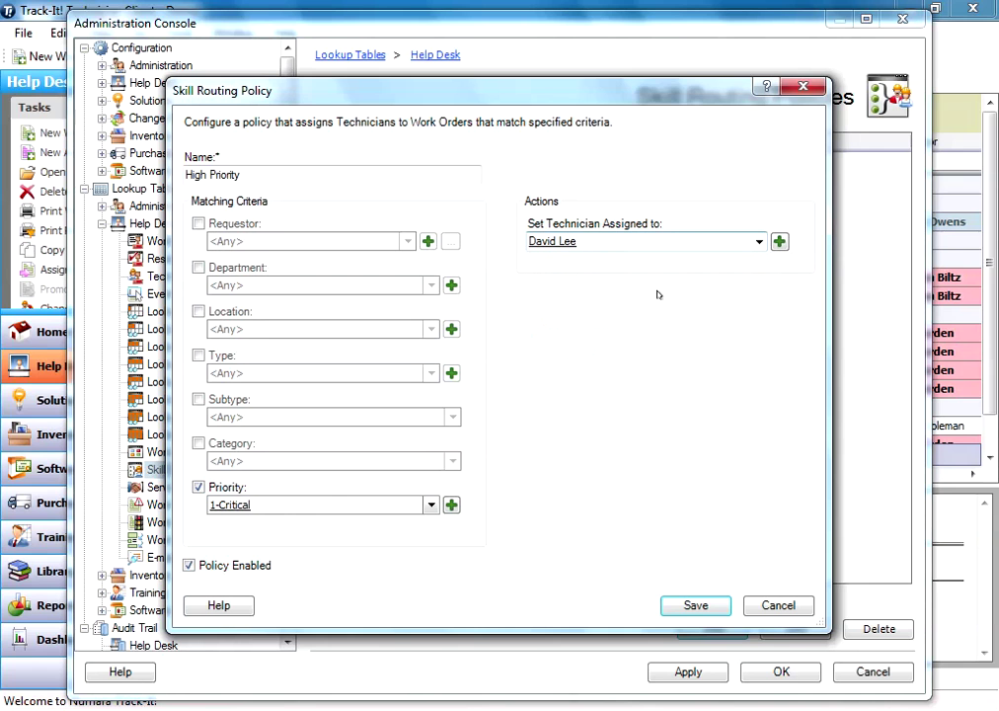
left_click(695, 605)
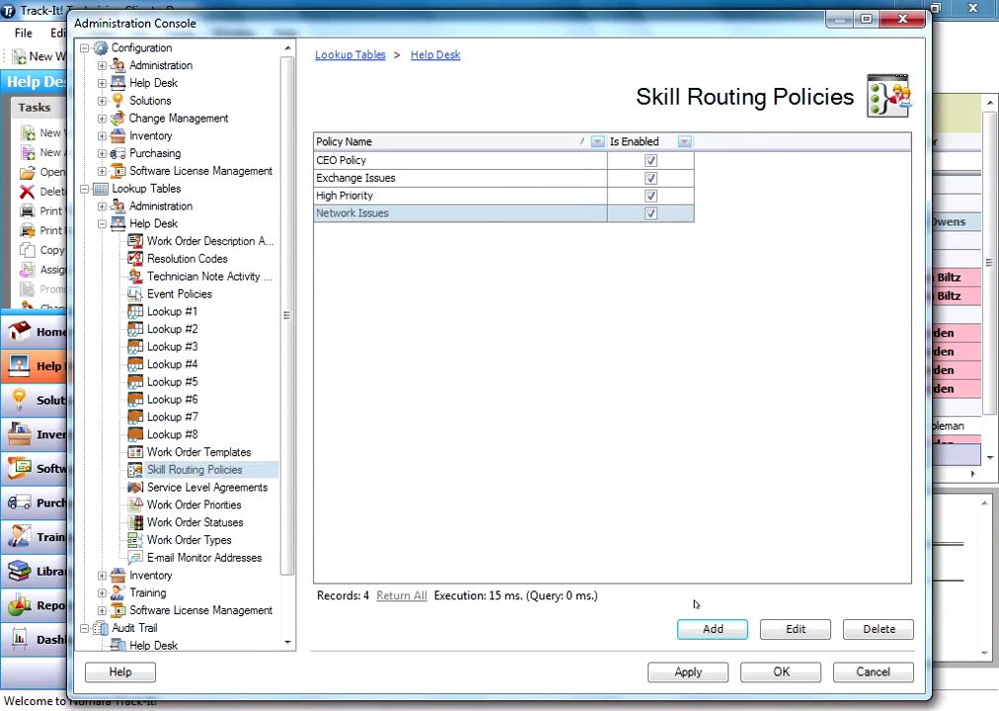
Close the Administration Console with OK and start a new work order
left_click(752, 671)
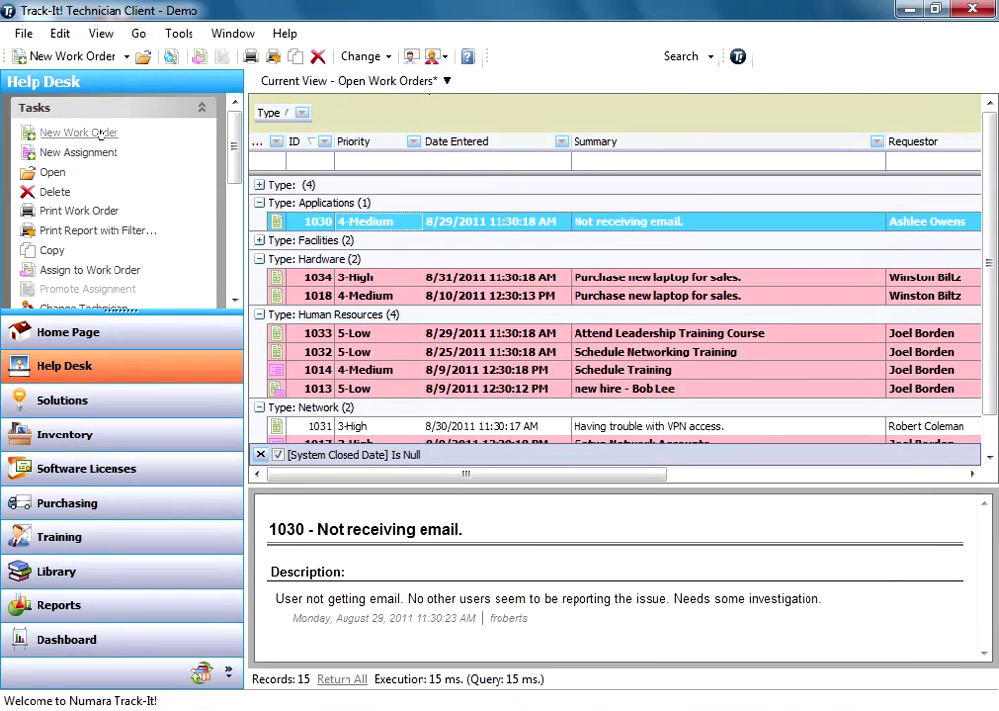
left_click(99, 133)
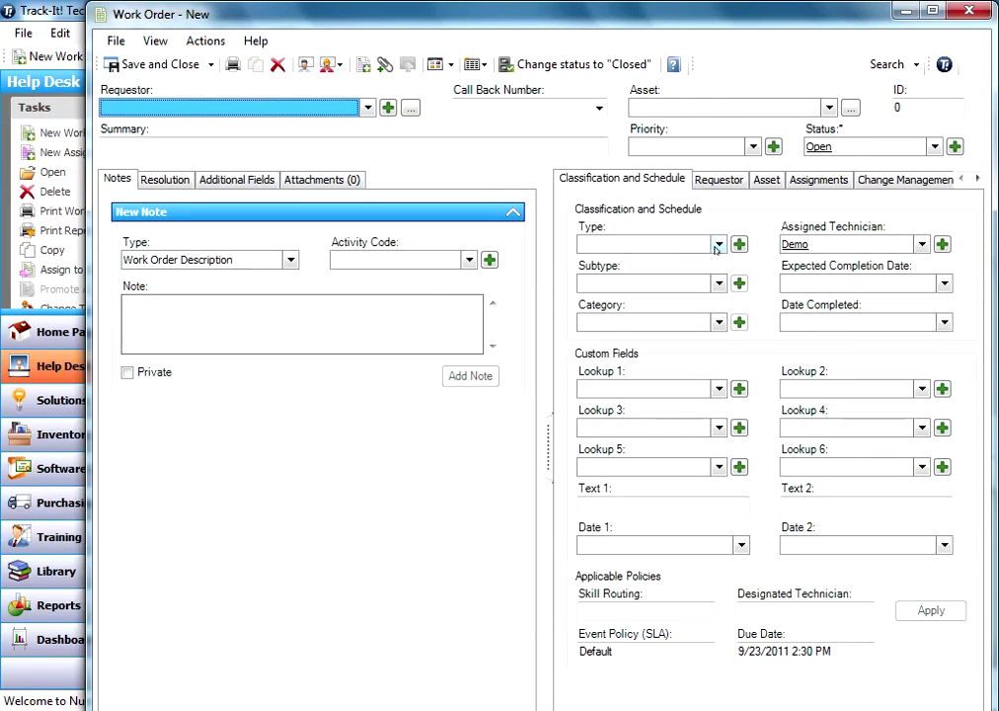
left_click(716, 247)
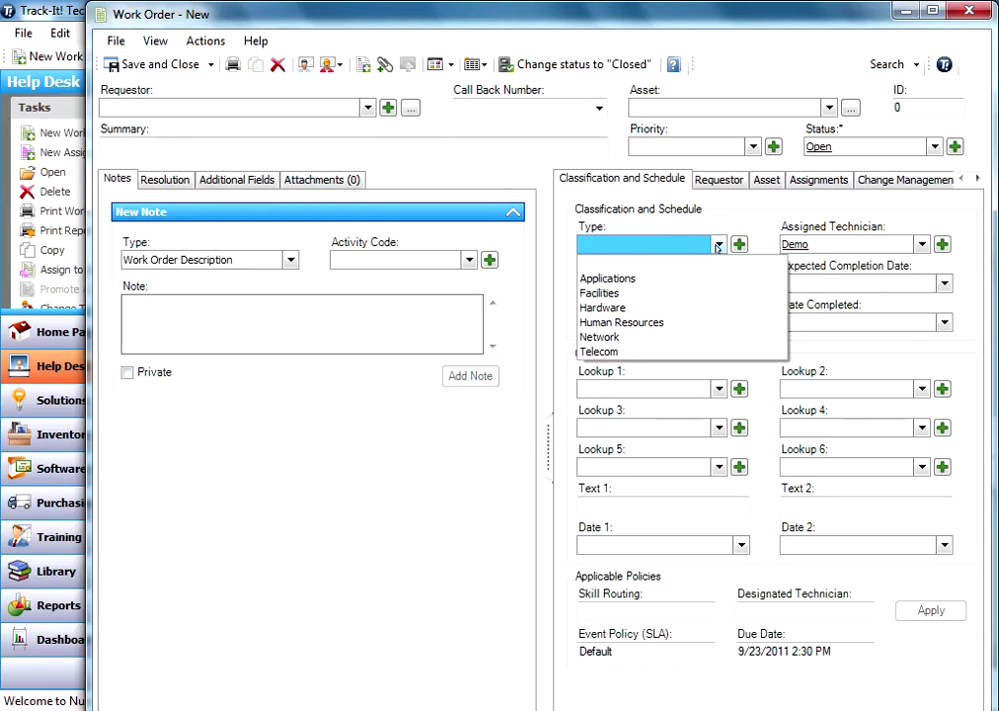
left_click(717, 247)
Set the CEO as requestor by name search, so CEO Policy auto-assigns its technician
left_click(364, 108)
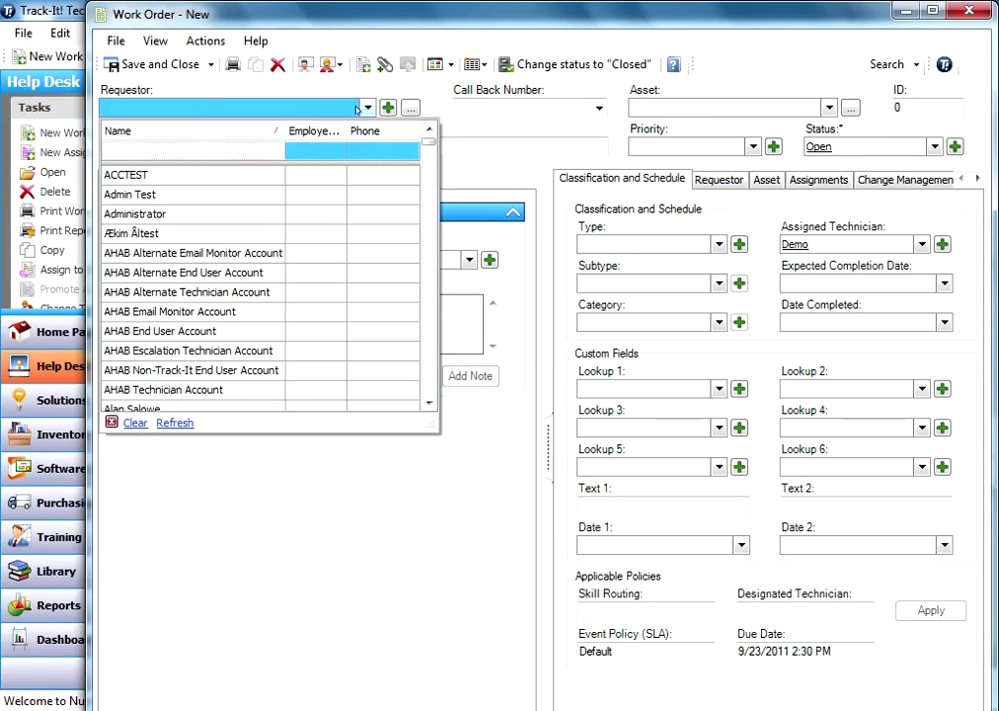
left_click(200, 109)
type("Gina Fevrier")
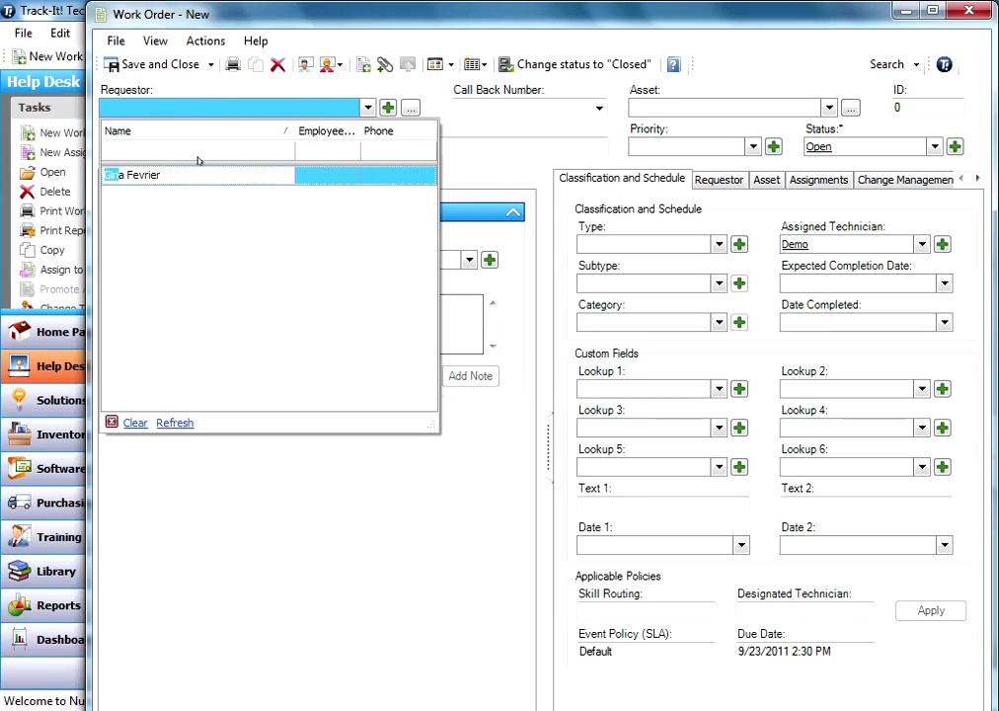
left_click(203, 174)
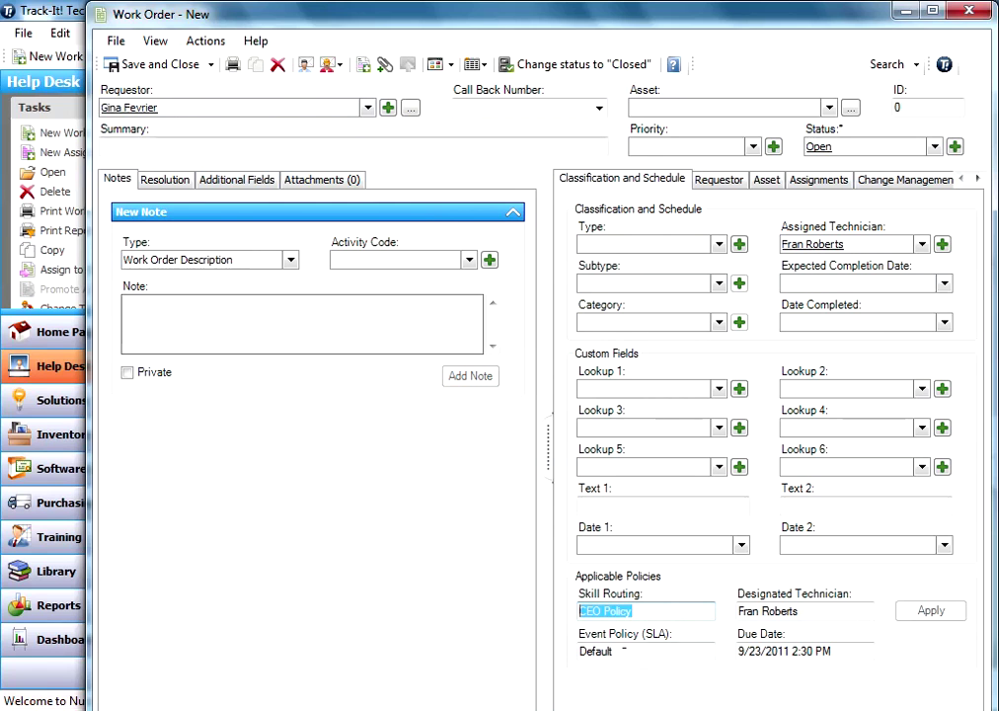
key("Tab")
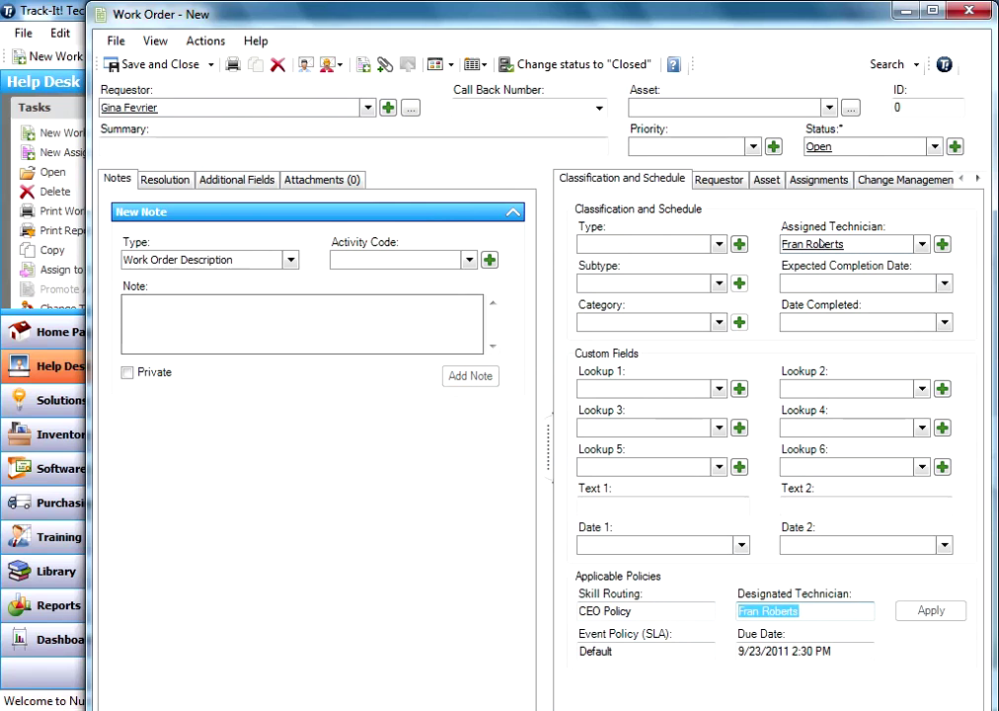
key("Tab")
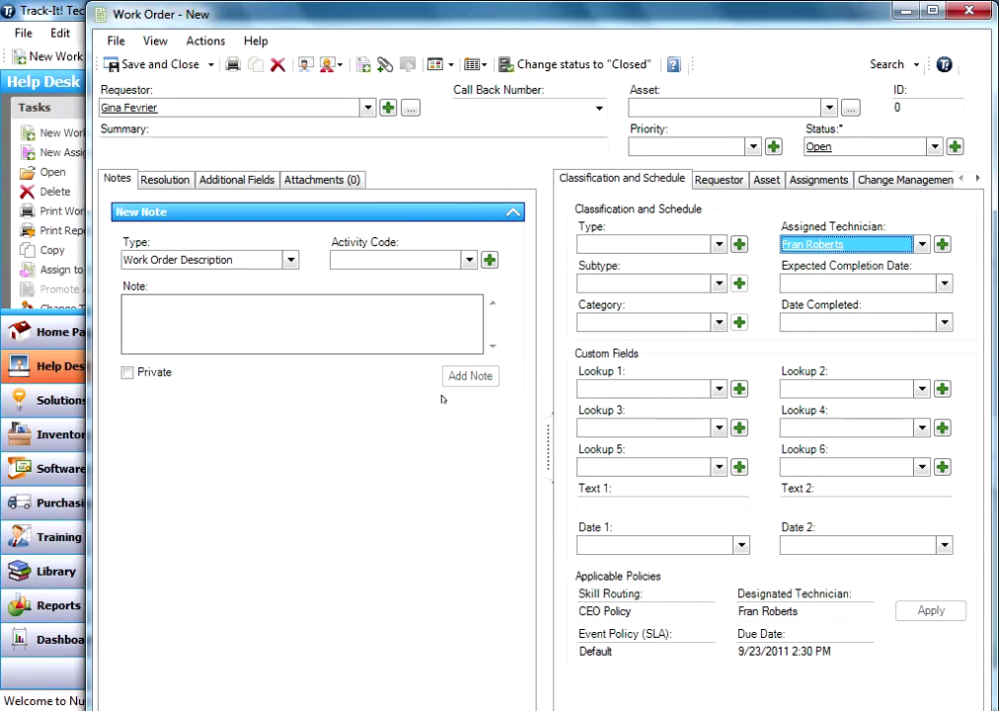